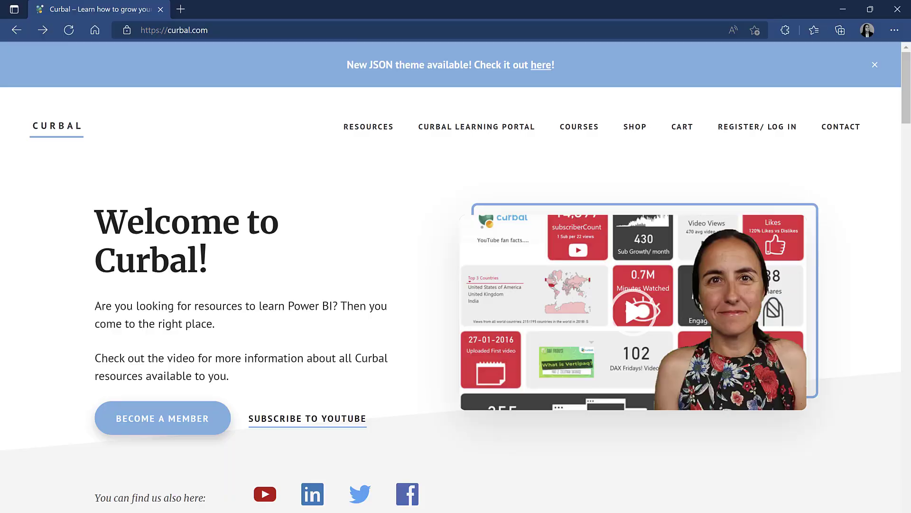
# - Open the Curbal Learning Portal and search its topics for 'modeling'
pyautogui.click(478, 130)
pyautogui.scroll(-1, 370, 289)
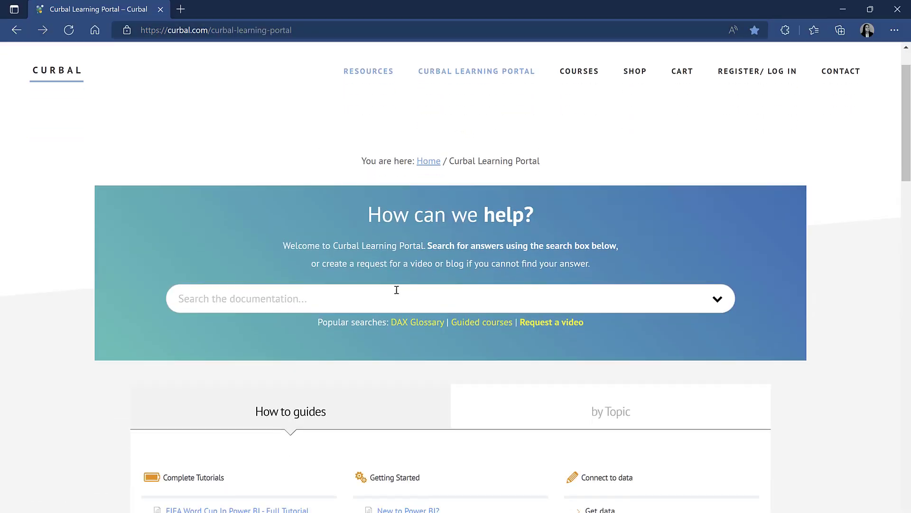
pyautogui.write('modeling')
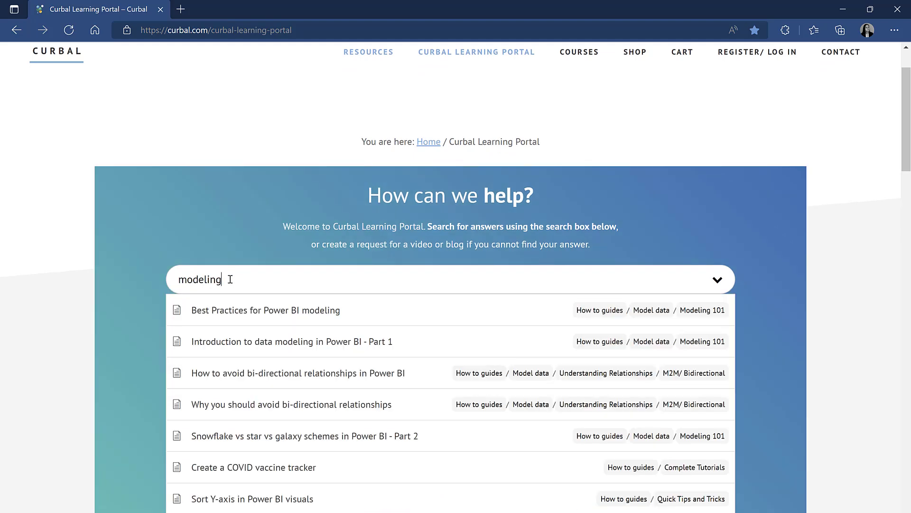
pyautogui.scroll(-8, 230, 279)
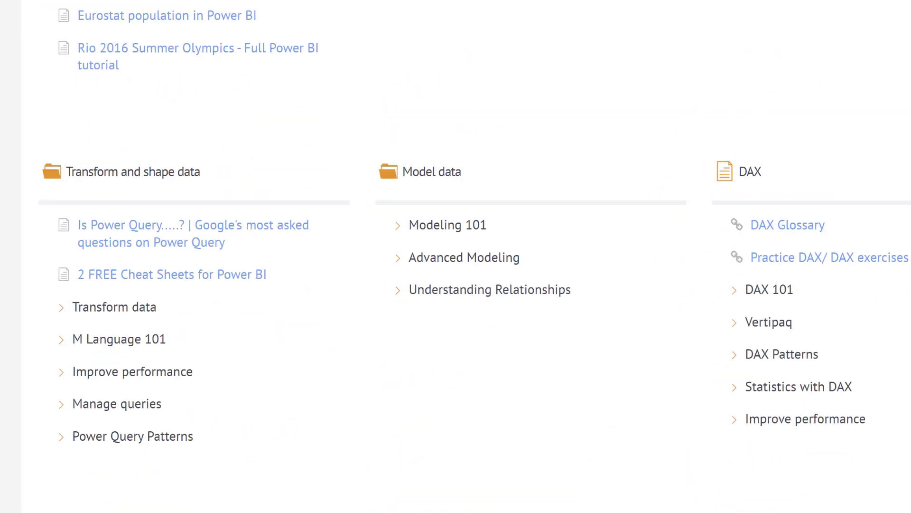
pyautogui.scroll(3, 372, 190)
pyautogui.scroll(-5, 569, 283)
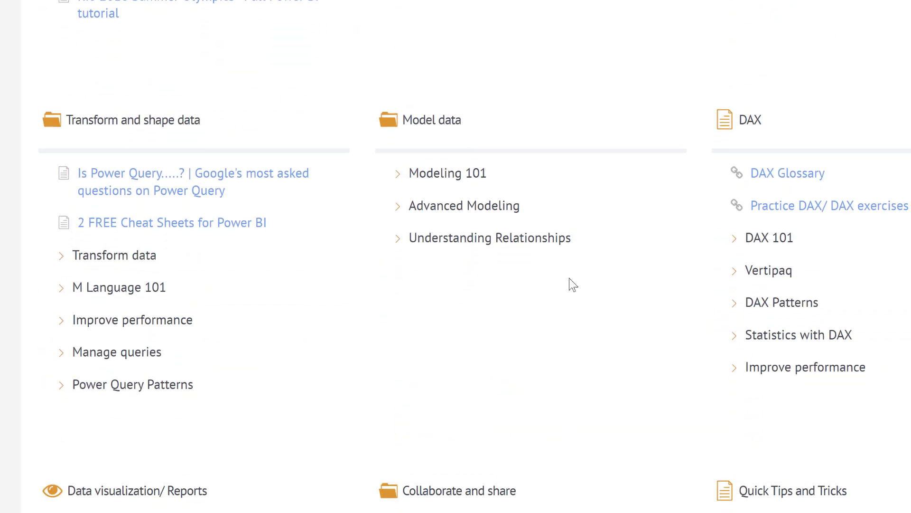
# - Expand the Modeling 101 topic list, then return to the Power Query Editor's Sheet1 query
pyautogui.click(420, 170)
pyautogui.scroll(-5, 500, 287)
pyautogui.scroll(-4, 522, 302)
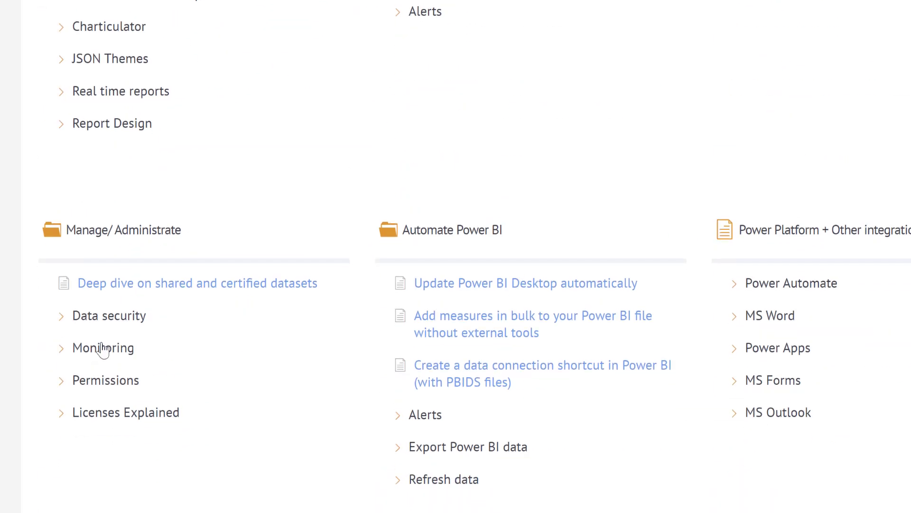
pyautogui.scroll(15, 456, 256)
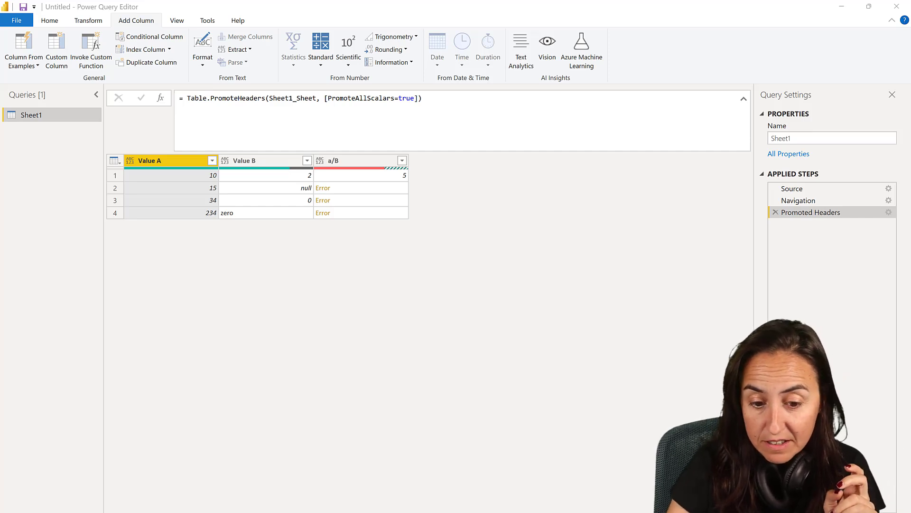
pyautogui.click(437, 472)
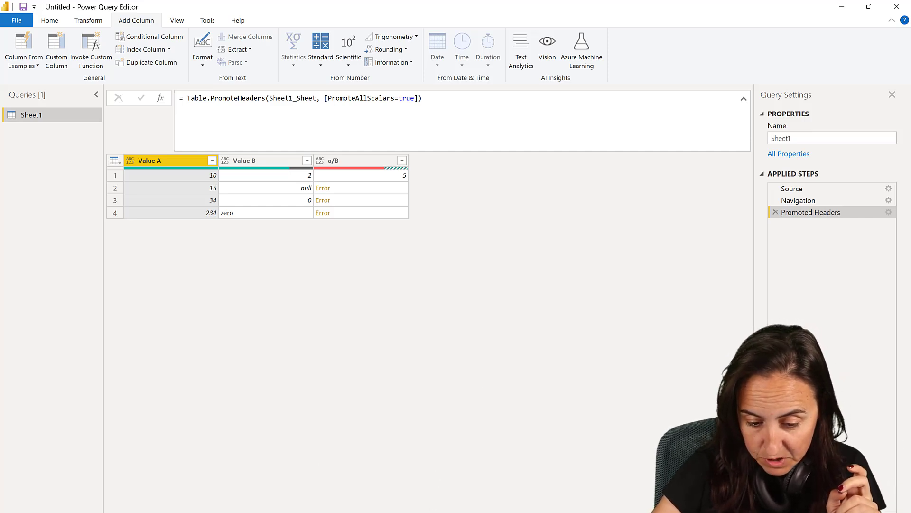
# - Show Book1.xlsx's A2:C5 source data, pointing out the #DIV/0! and #VALUE! rows
pyautogui.click(631, 489)
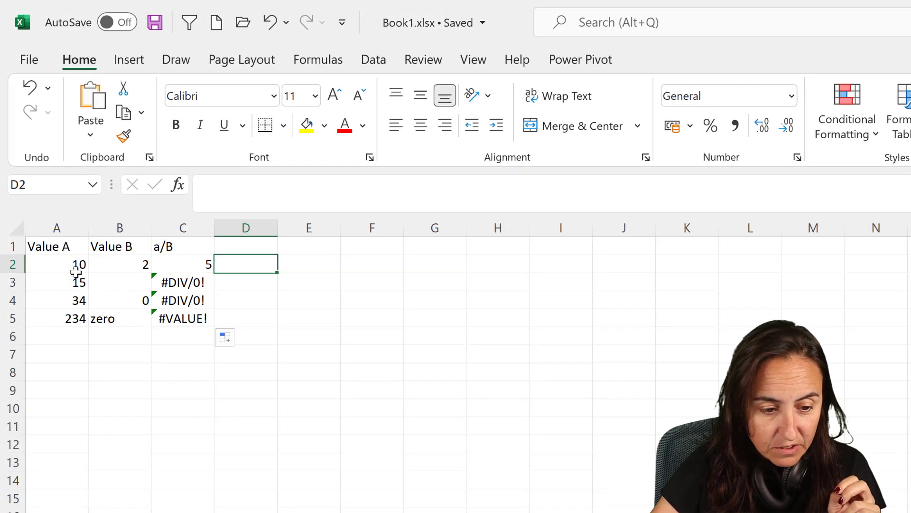
pyautogui.moveTo(77, 268); pyautogui.dragTo(210, 322)
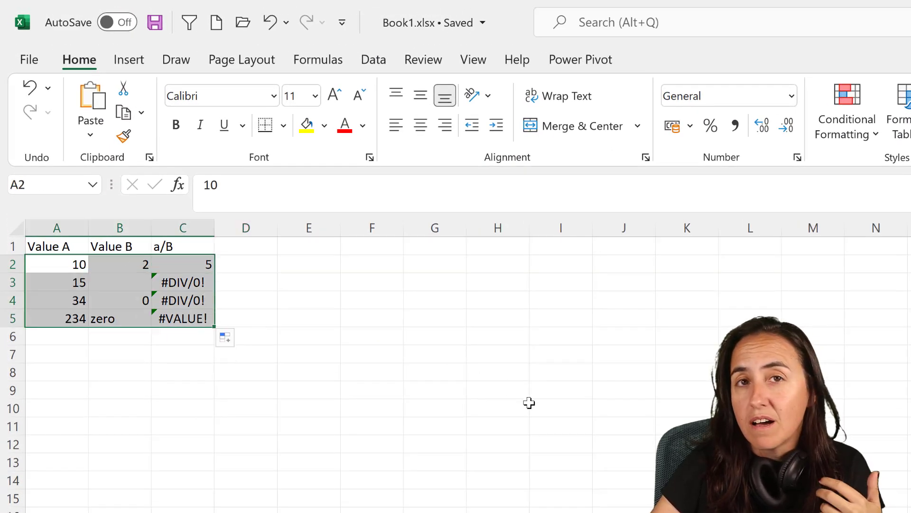
pyautogui.click(465, 415)
pyautogui.click(235, 285)
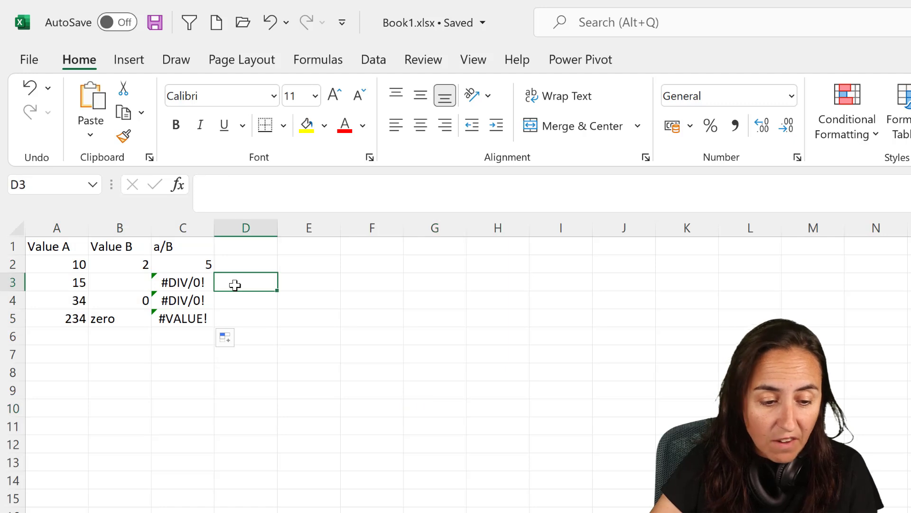
pyautogui.click(230, 320)
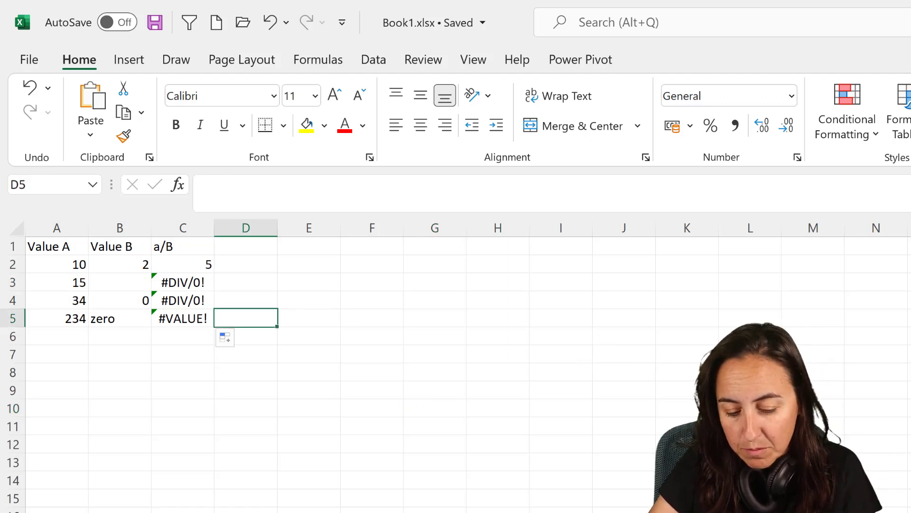
# - Replace the a/B column's errors with null, leaving 5 followed by three nulls
pyautogui.hotkey('alt', 'Tab')
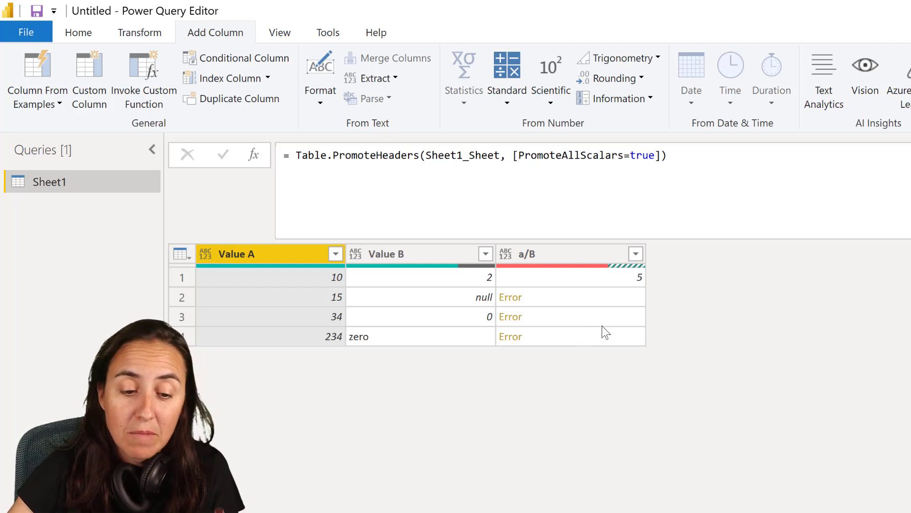
pyautogui.rightClick(560, 269)
pyautogui.rightClick(534, 263)
pyautogui.rightClick(530, 266)
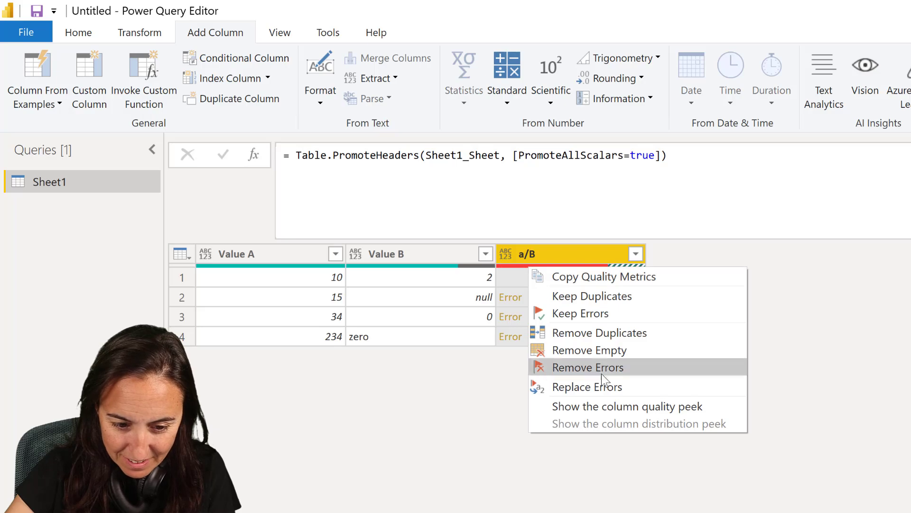
pyautogui.click(612, 387)
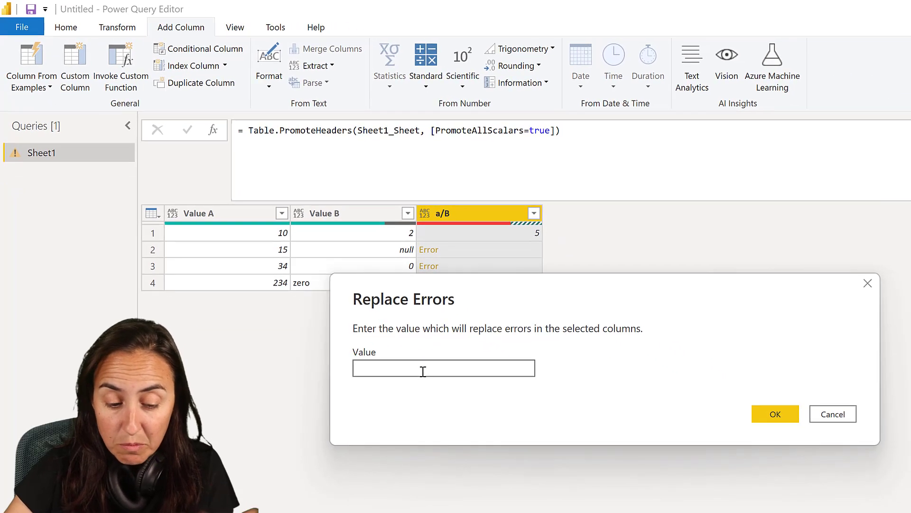
pyautogui.write('null')
pyautogui.press('Return')
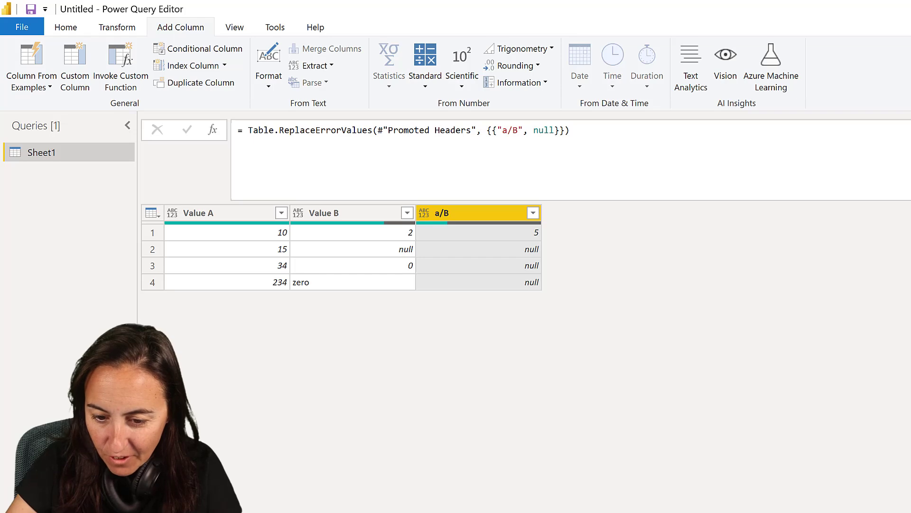
# - Undo the error replacement and add a Custom column with formula try [#"a/B"]
pyautogui.hotkey('ctrl', 'z')
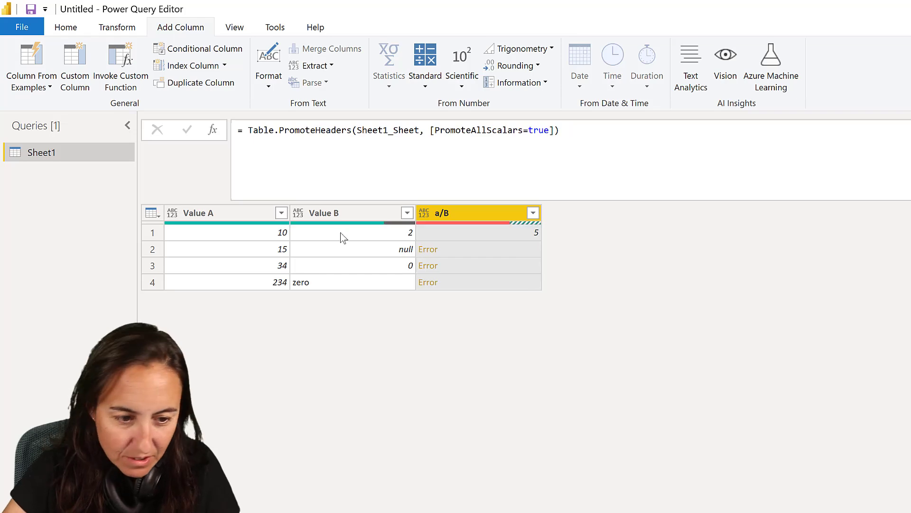
pyautogui.click(75, 76)
pyautogui.click(567, 363)
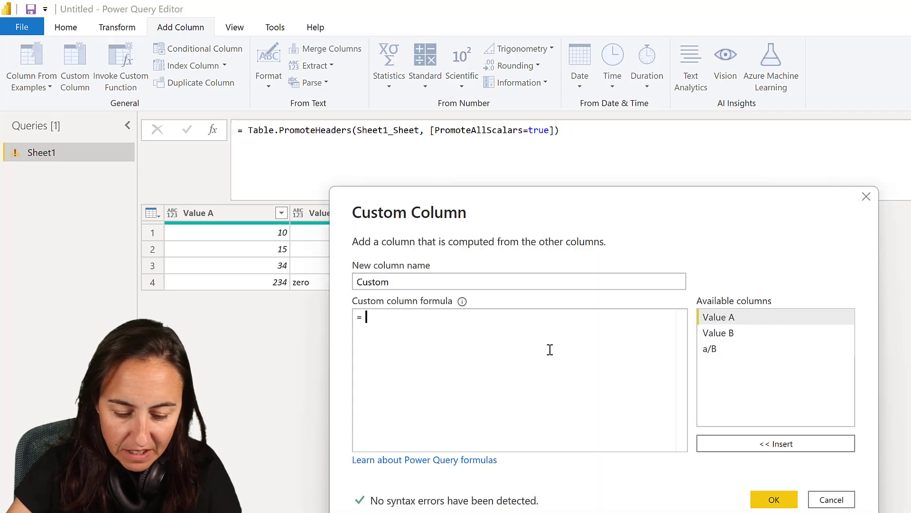
pyautogui.write('try')
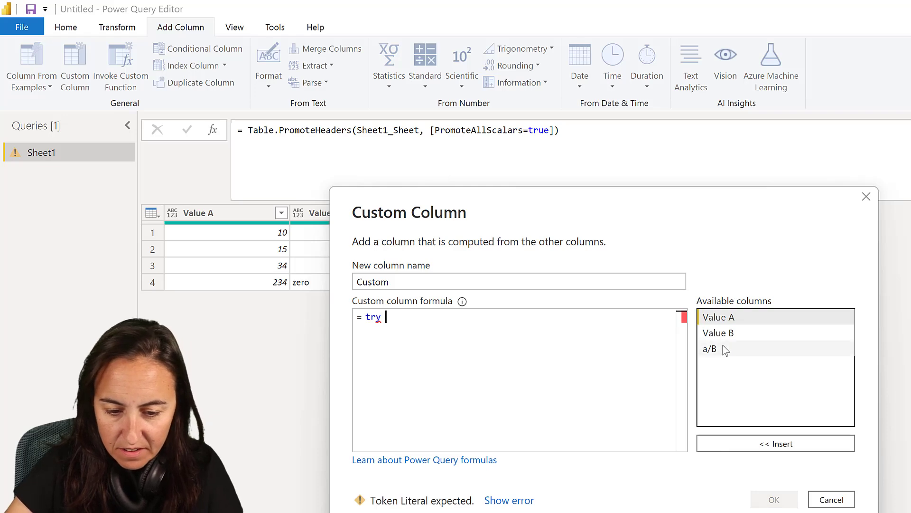
pyautogui.click(722, 346)
pyautogui.doubleClick(721, 346)
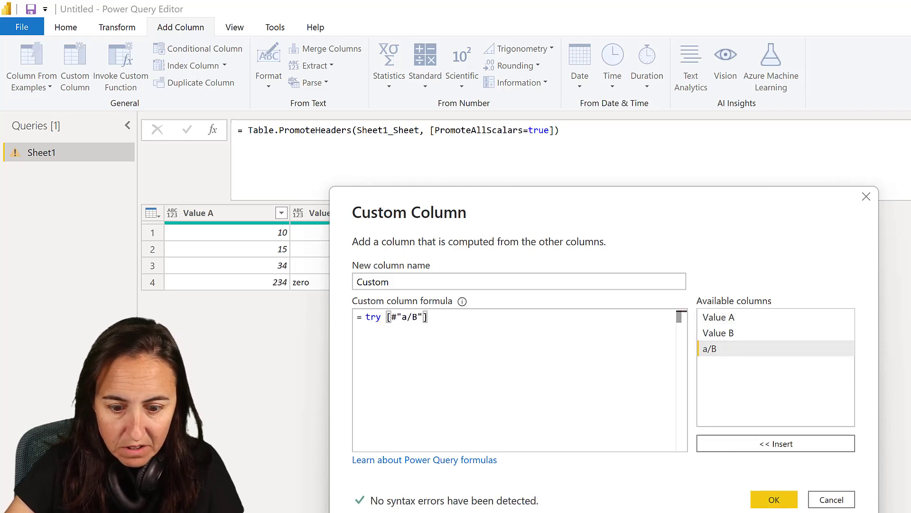
pyautogui.click(774, 499)
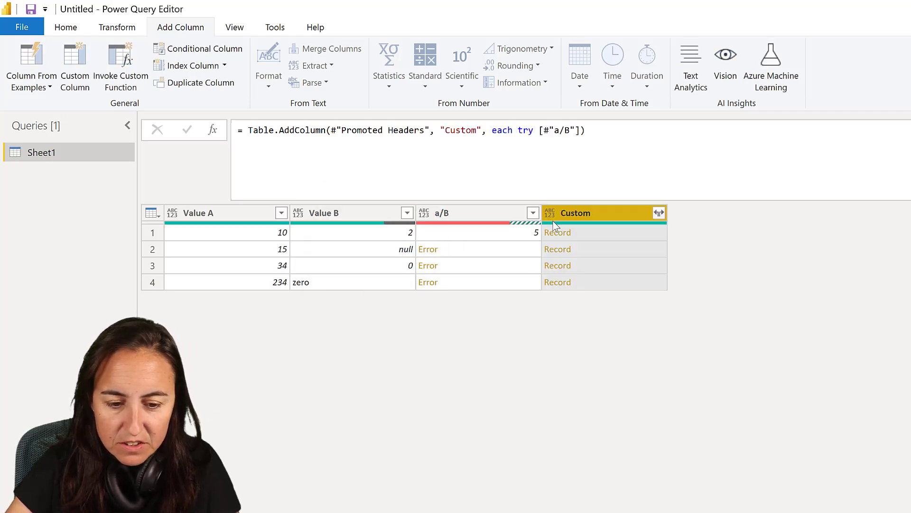
# - Expand Custom into HasError, Value and Error, then expand Error into Reason, Message and Detail
pyautogui.click(659, 214)
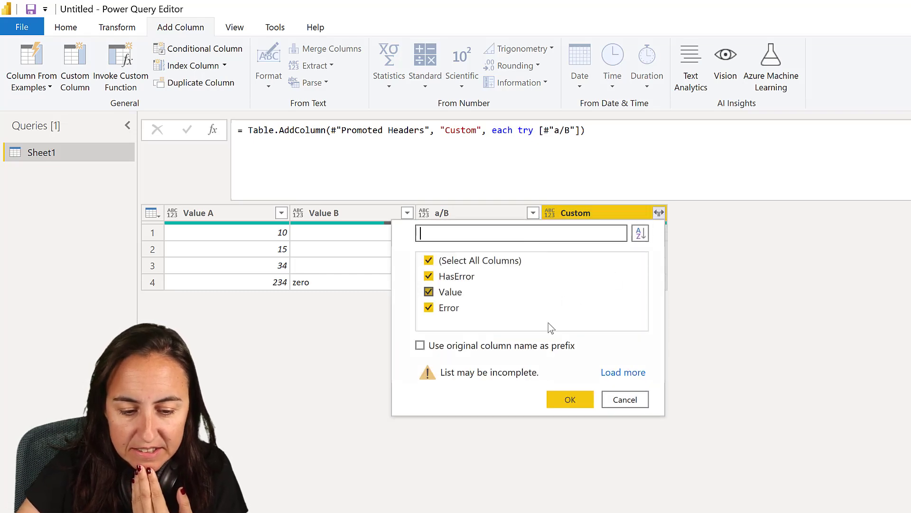
pyautogui.click(558, 400)
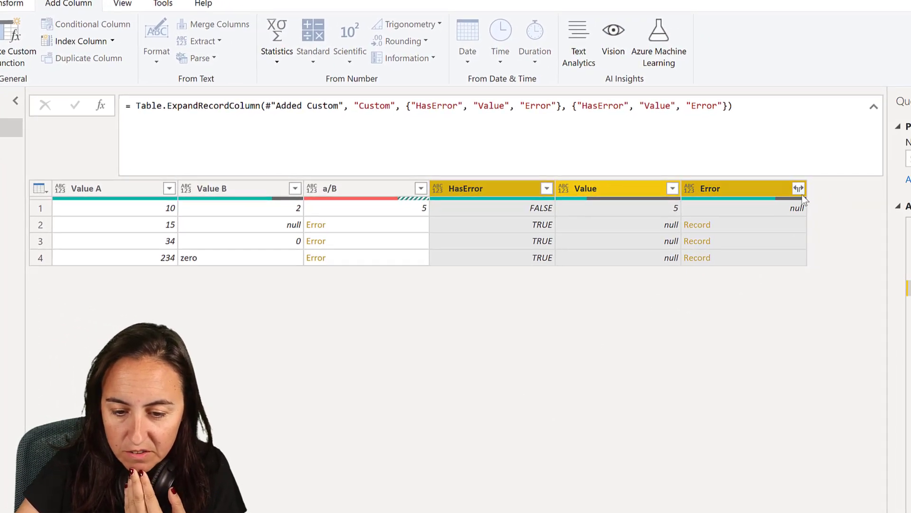
pyautogui.click(799, 188)
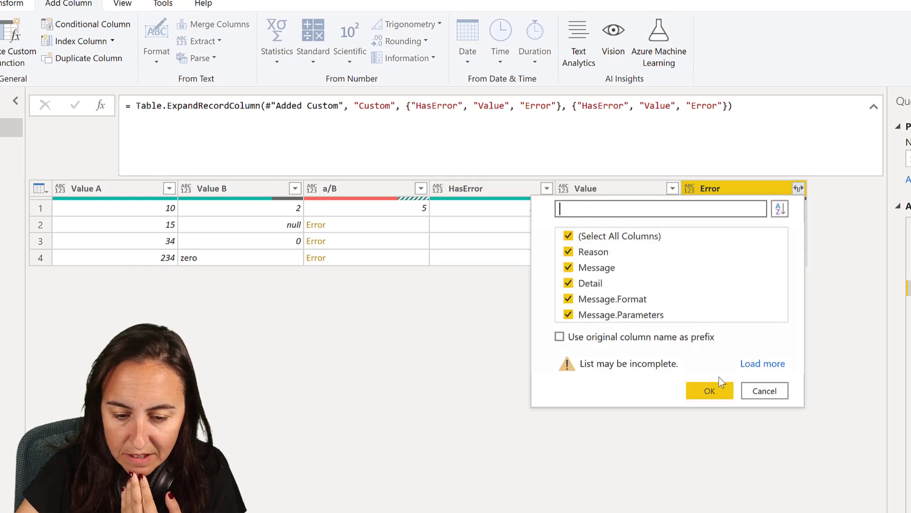
pyautogui.click(716, 394)
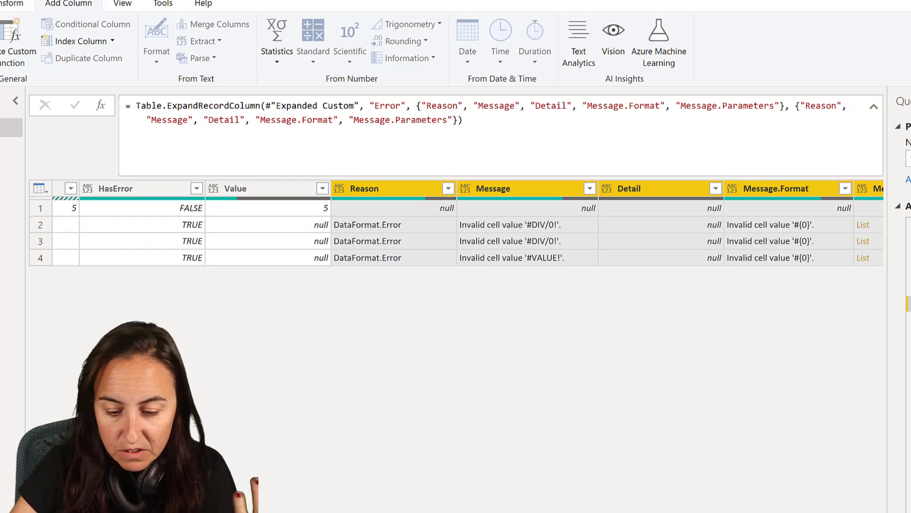
pyautogui.hscroll(2, 482, 223)
pyautogui.hscroll(-8, 482, 223)
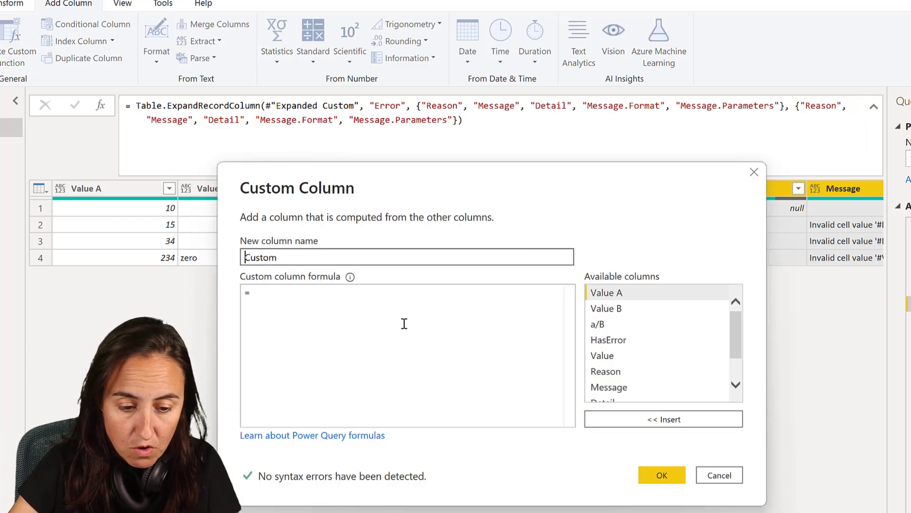
# - Add a Custom column with formula try [#"a/B"] otherwise null
pyautogui.click(404, 322)
pyautogui.write('try')
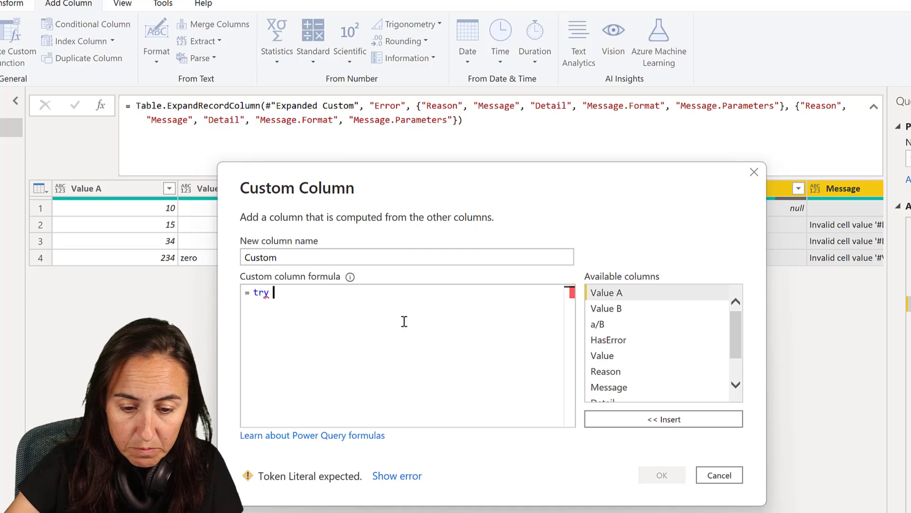
pyautogui.doubleClick(605, 327)
pyautogui.write('other')
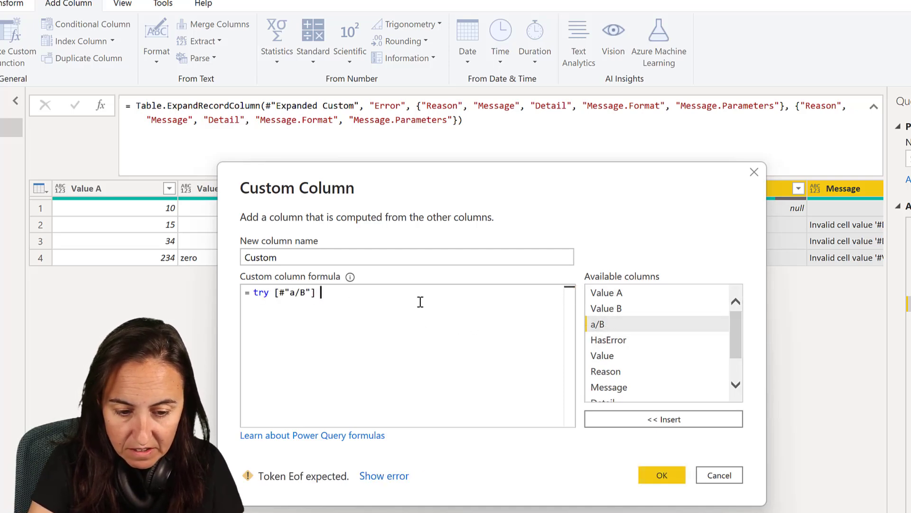
pyautogui.write('wi')
pyautogui.press('BackSpace')
pyautogui.press('BackSpace')
pyautogui.write('wise')
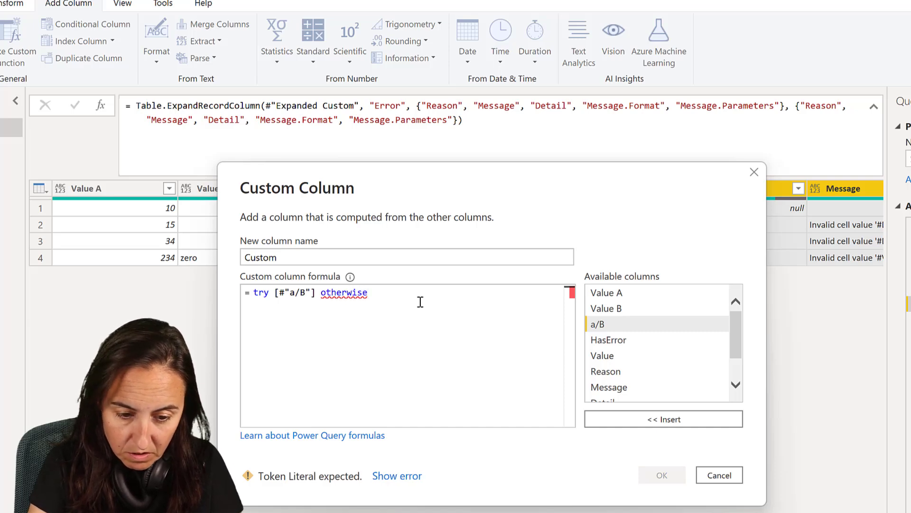
pyautogui.write(' null')
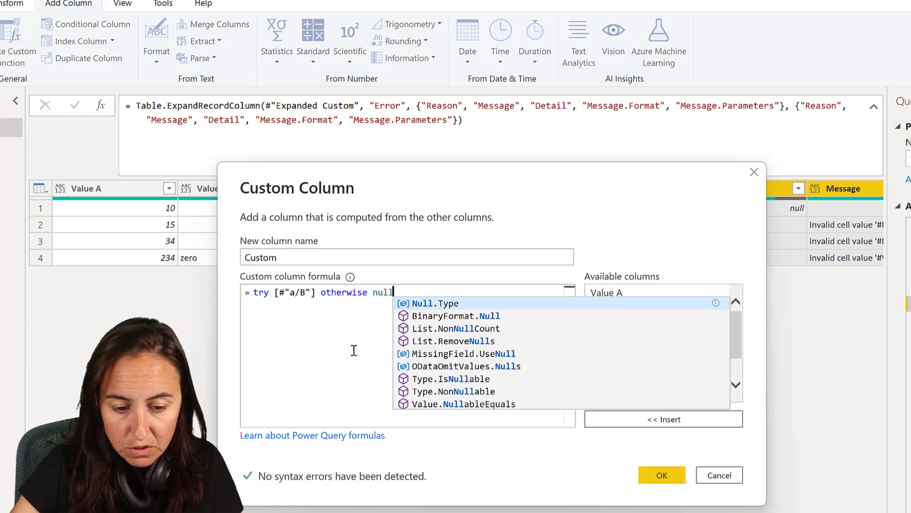
pyautogui.press('Escape')
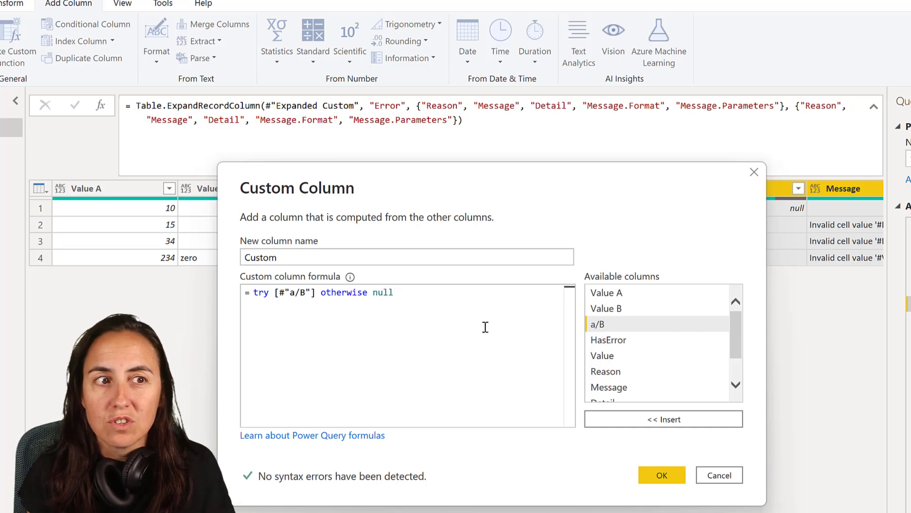
pyautogui.moveTo(379, 163); pyautogui.dragTo(433, 188)
pyautogui.click(716, 492)
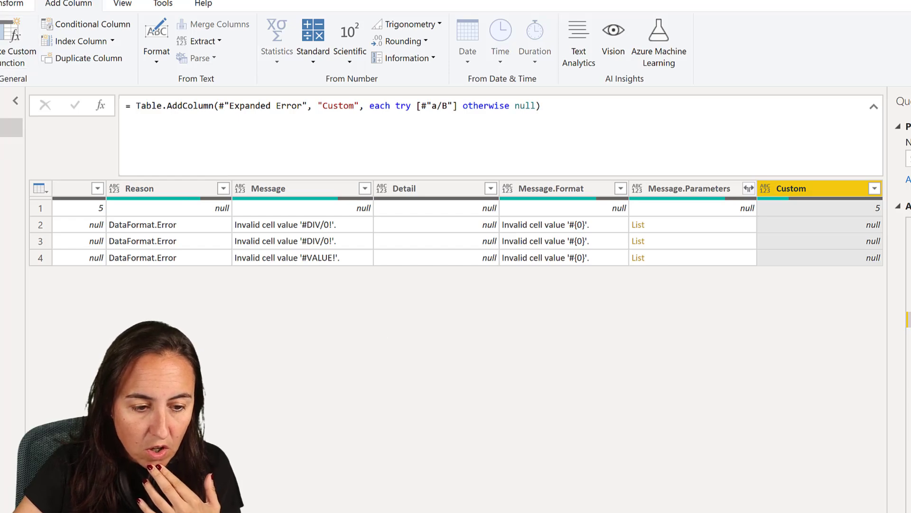
# - Add a Custom.1 column with formula try [#"a/B"] catch(f)=> null
pyautogui.click(14, 38)
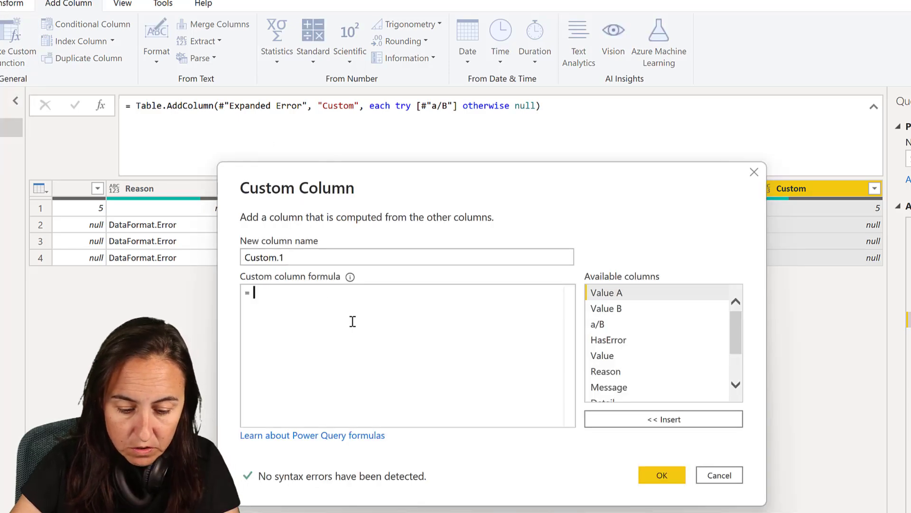
pyautogui.write('try')
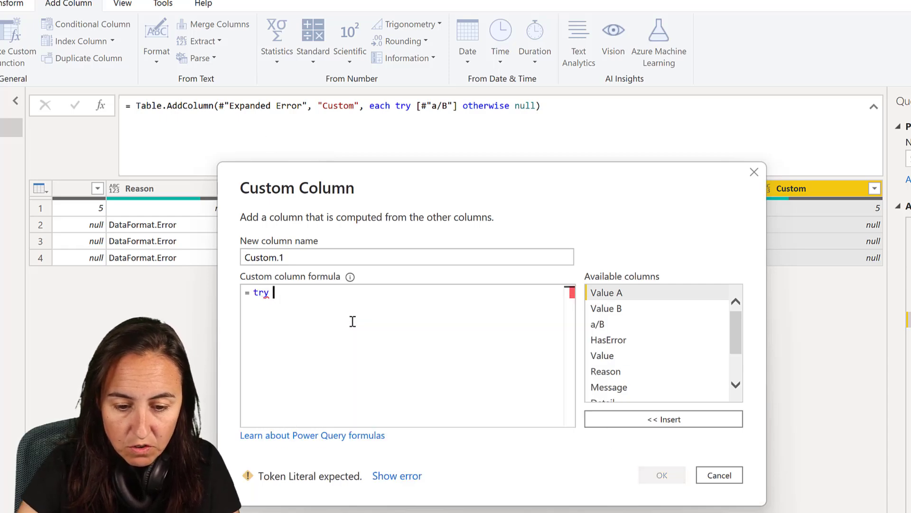
pyautogui.click(610, 323)
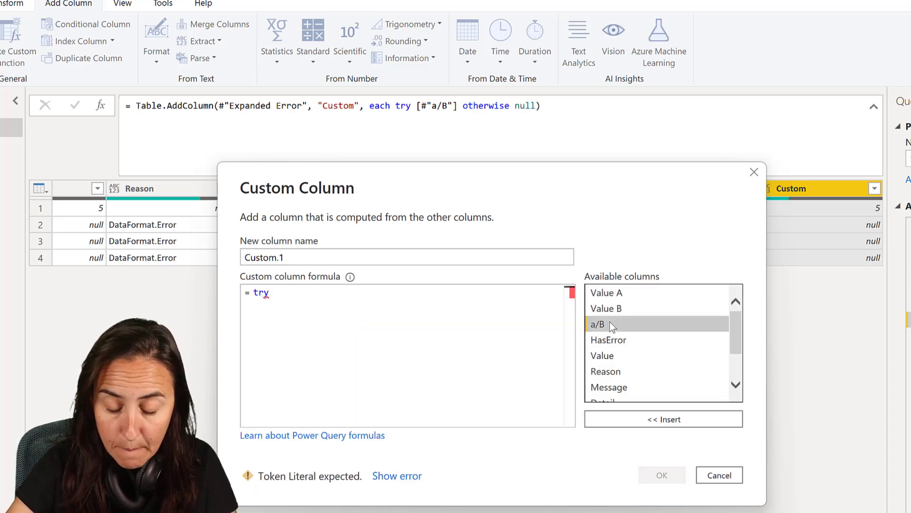
pyautogui.doubleClick(609, 321)
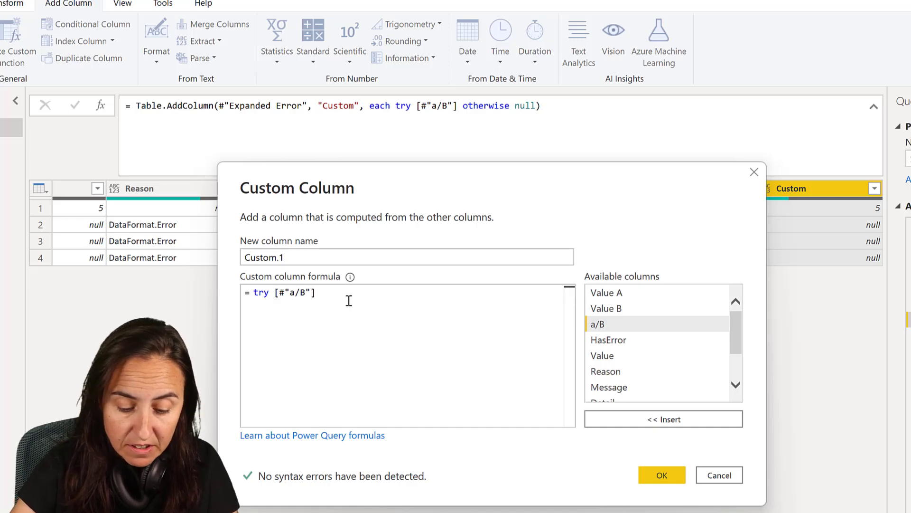
pyautogui.write('catch')
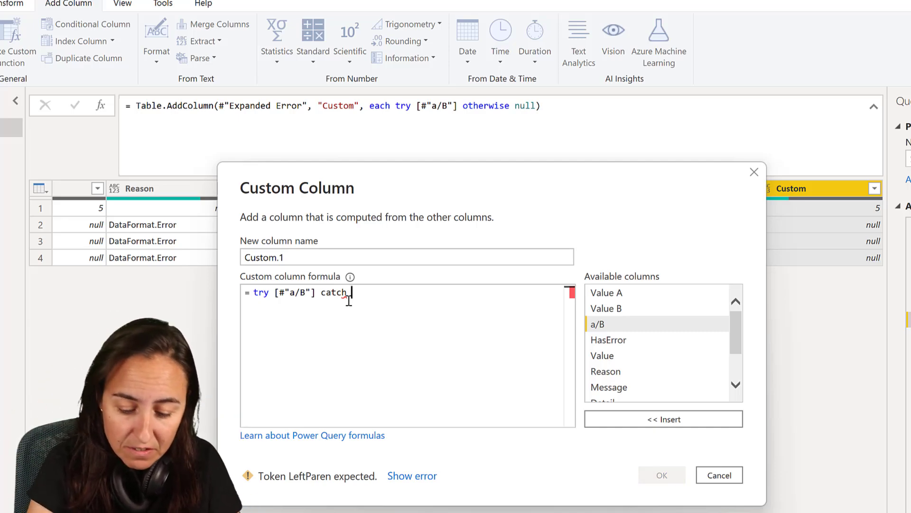
pyautogui.press('BackSpace')
pyautogui.write('(f)')
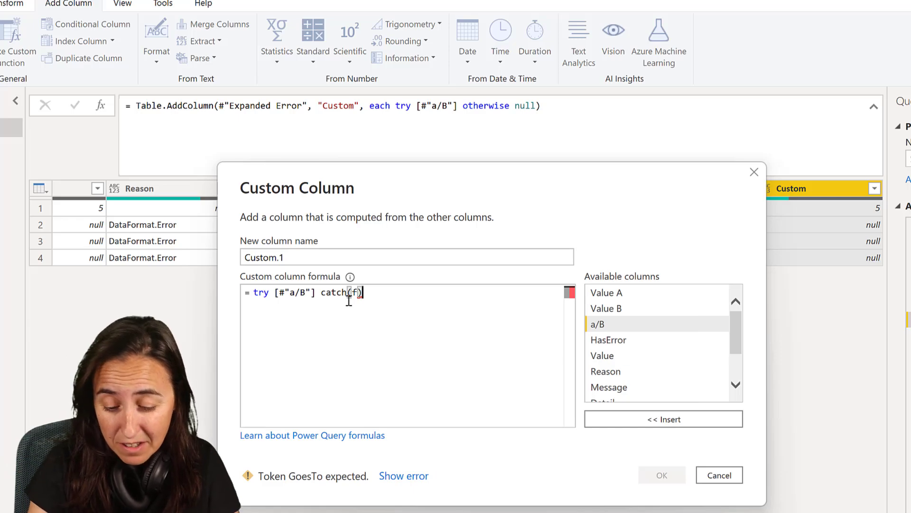
pyautogui.write('=>')
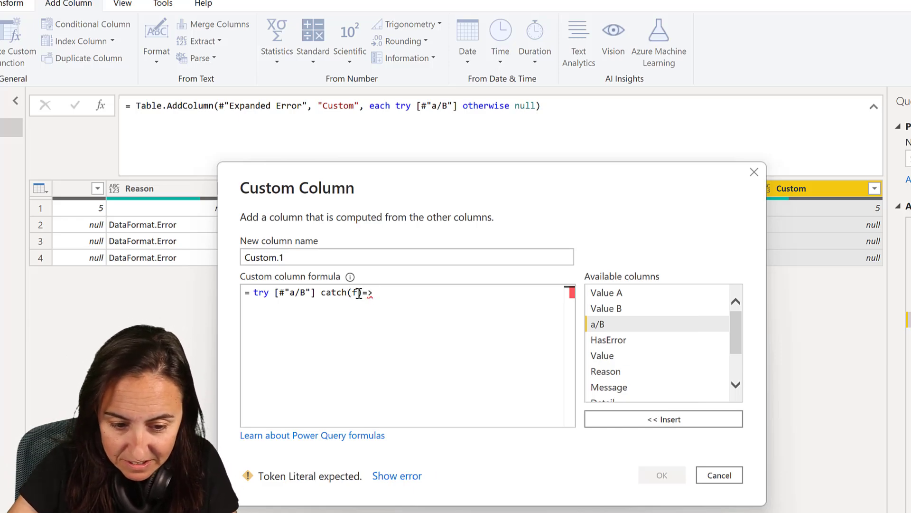
pyautogui.doubleClick(355, 291)
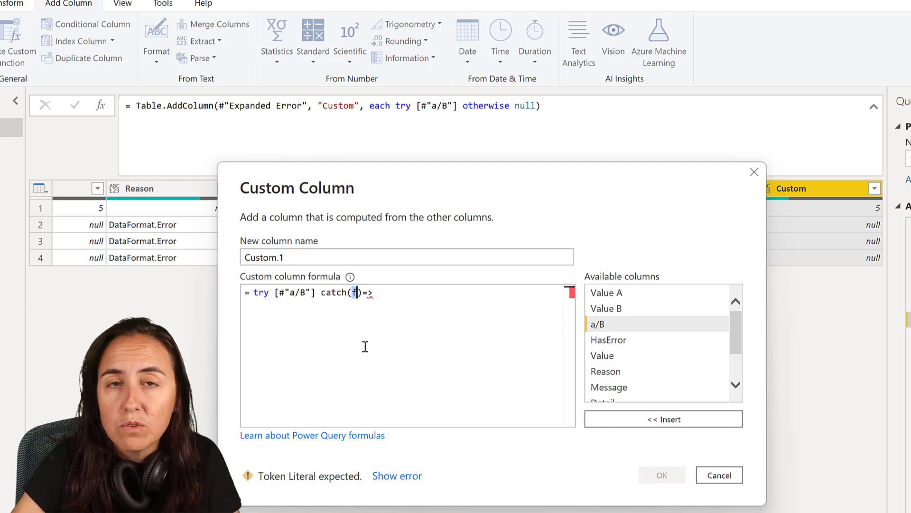
pyautogui.click(459, 297)
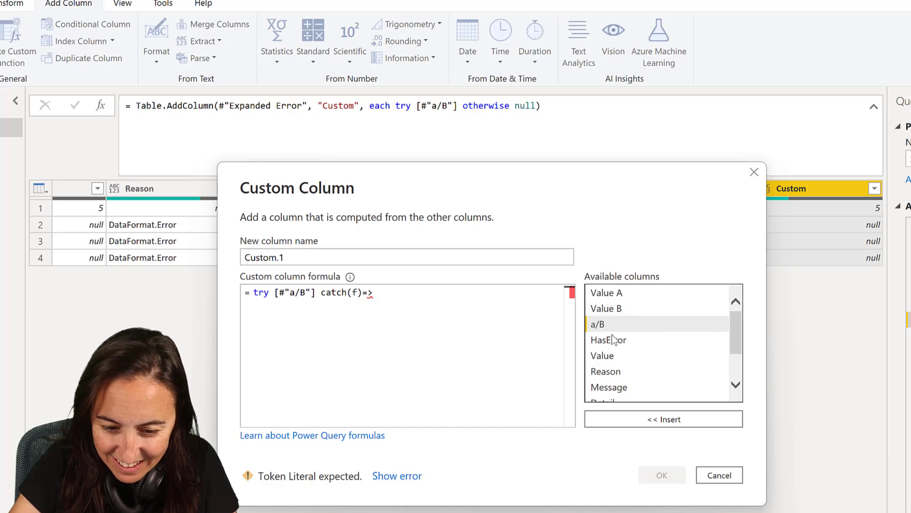
pyautogui.write('null')
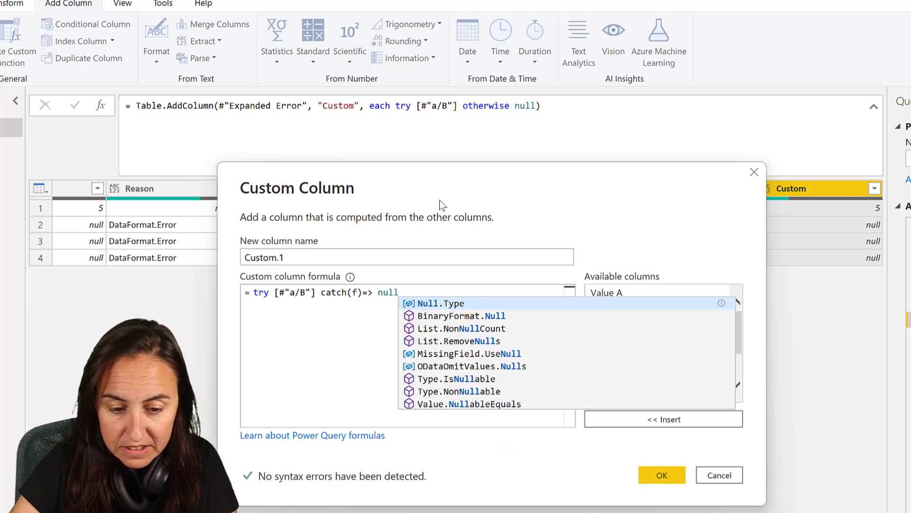
pyautogui.press('Escape')
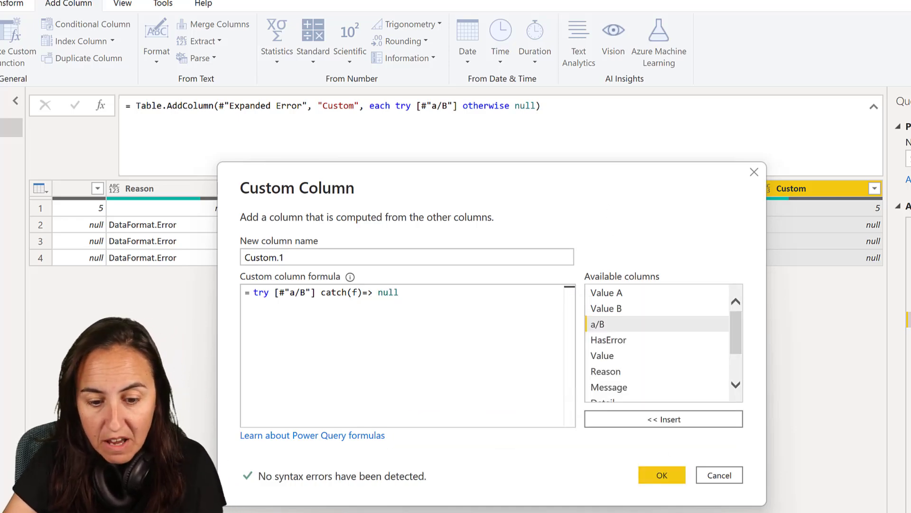
pyautogui.click(671, 475)
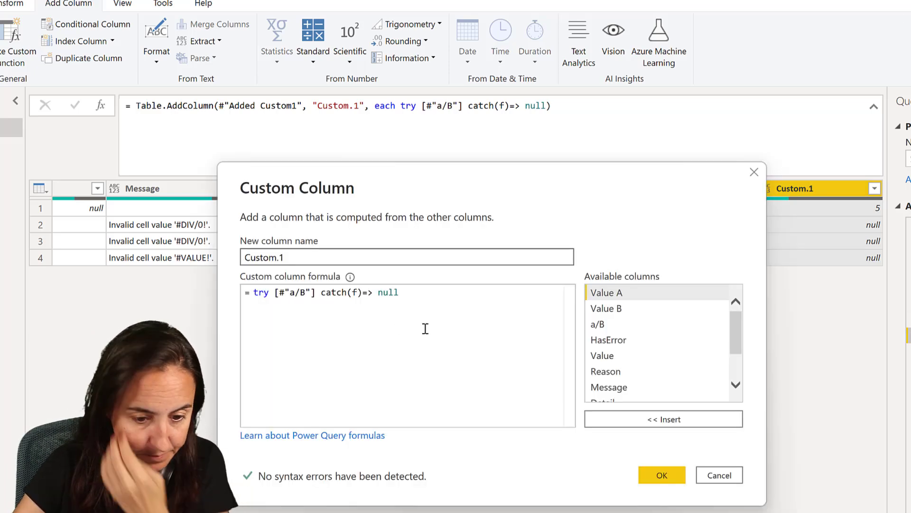
# - In Custom.1, replace the catch's null with a condition beginning if f[Message] =
pyautogui.click(399, 304)
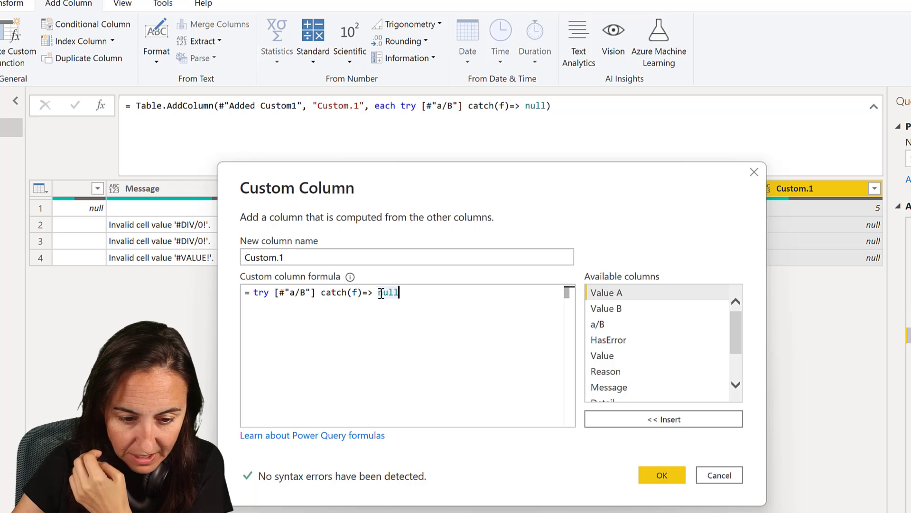
pyautogui.moveTo(381, 295); pyautogui.dragTo(424, 293)
pyautogui.press('BackSpace')
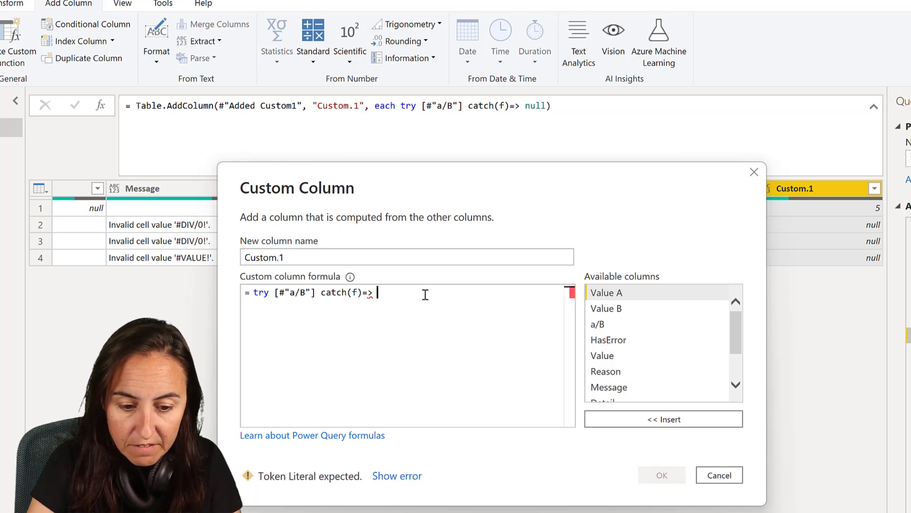
pyautogui.press('Return')
pyautogui.write('if')
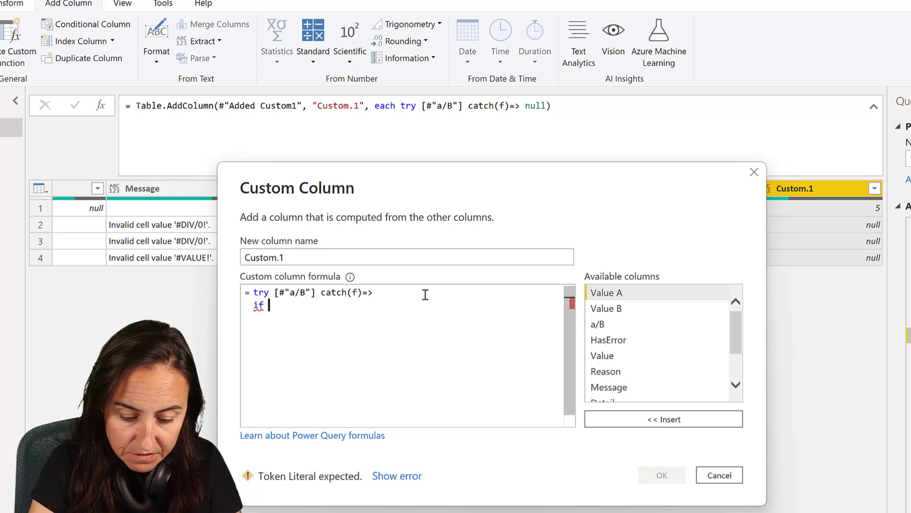
pyautogui.write(' r')
pyautogui.press('BackSpace')
pyautogui.write('f')
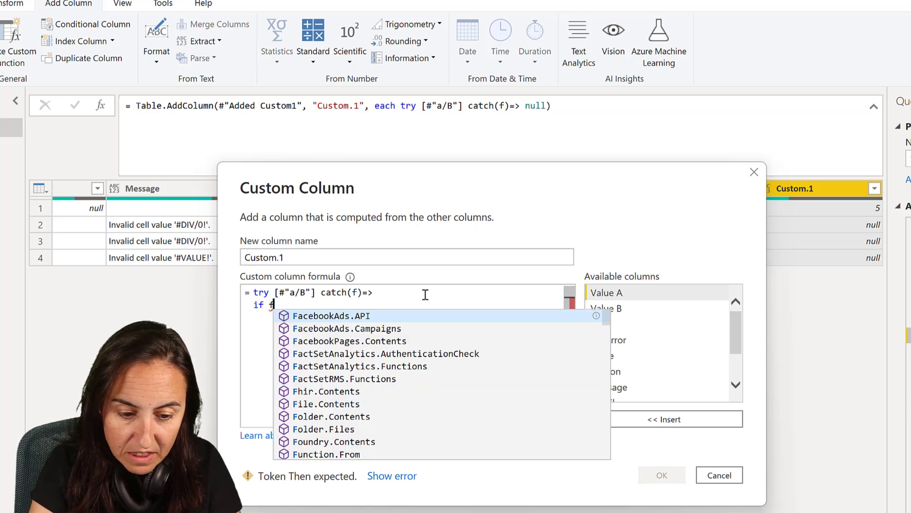
pyautogui.write('[M')
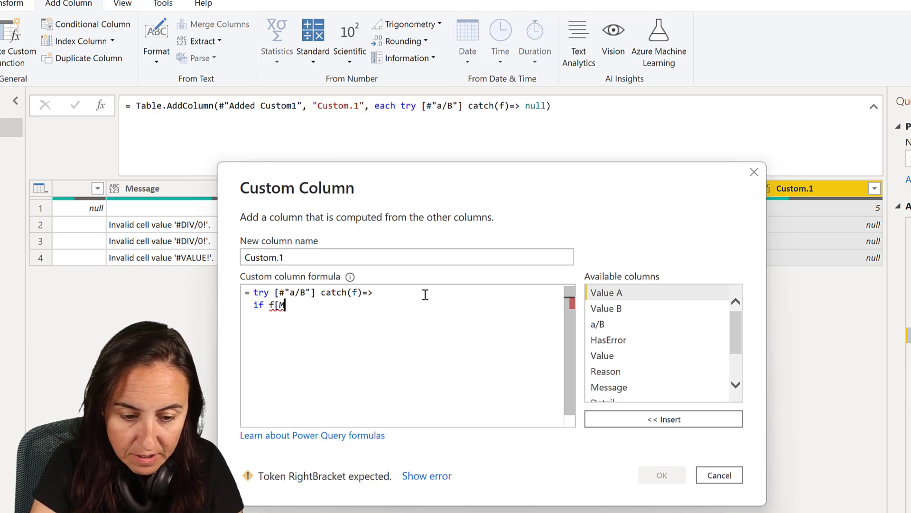
pyautogui.write('esa')
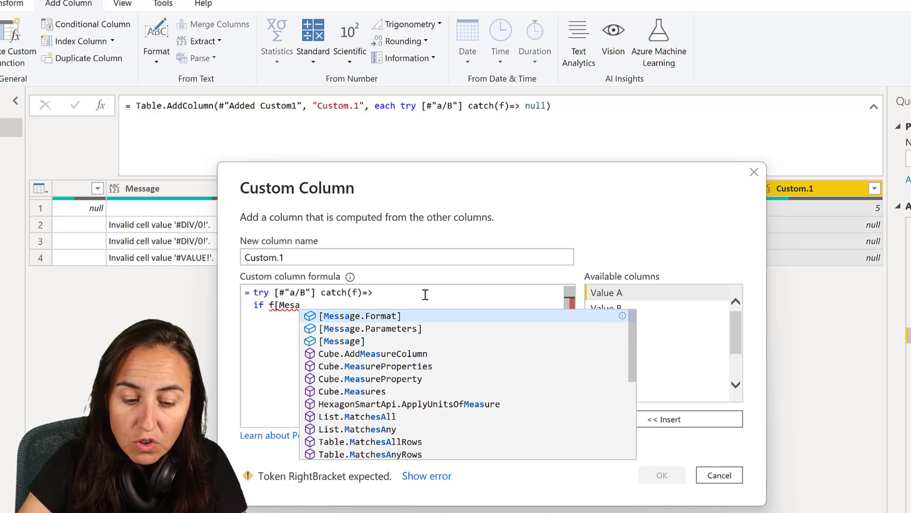
pyautogui.click(377, 341)
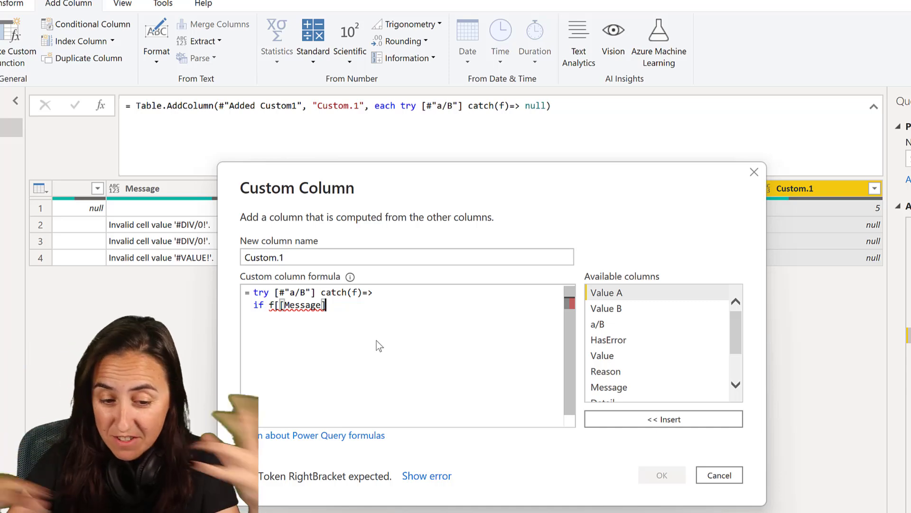
pyautogui.write('=')
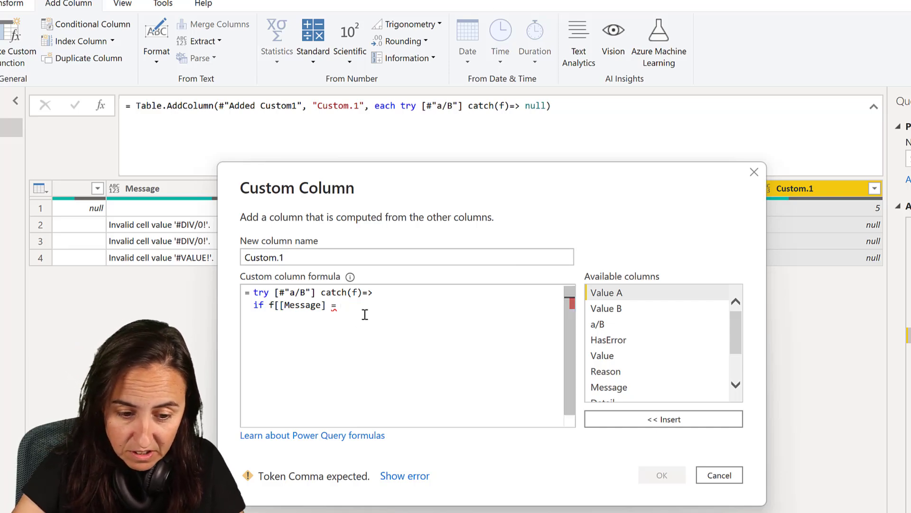
# - Complete the branches: #REF! returns [Value A], #DIV/0! returns 0, otherwise null
pyautogui.write('"Invalid cell value \'#REF!\'."')
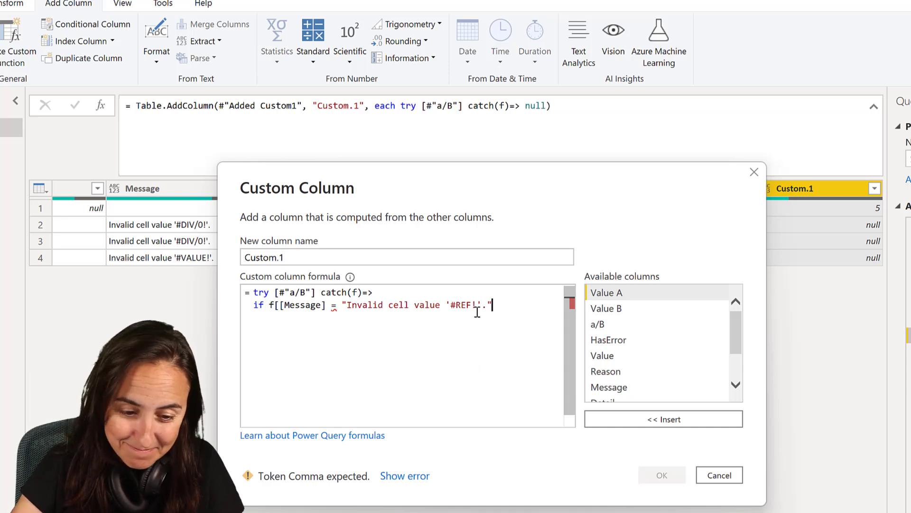
pyautogui.write('then')
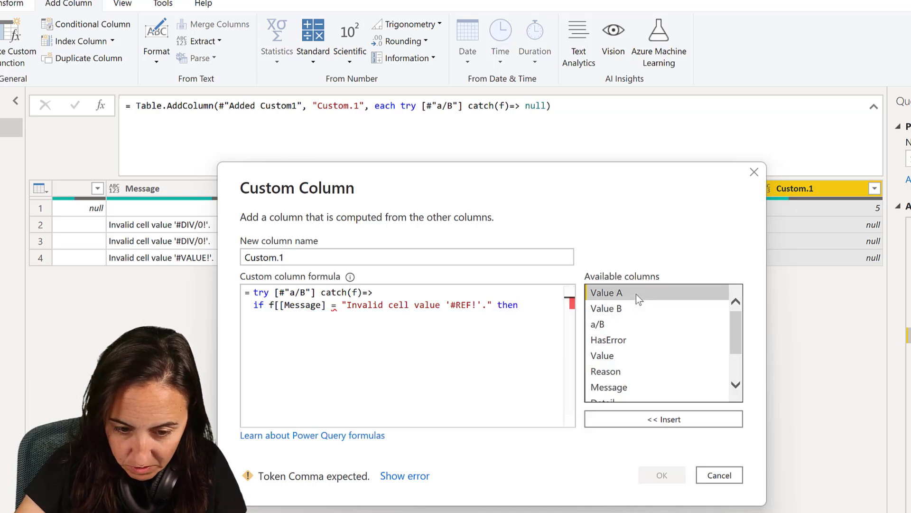
pyautogui.doubleClick(606, 292)
pyautogui.write('else')
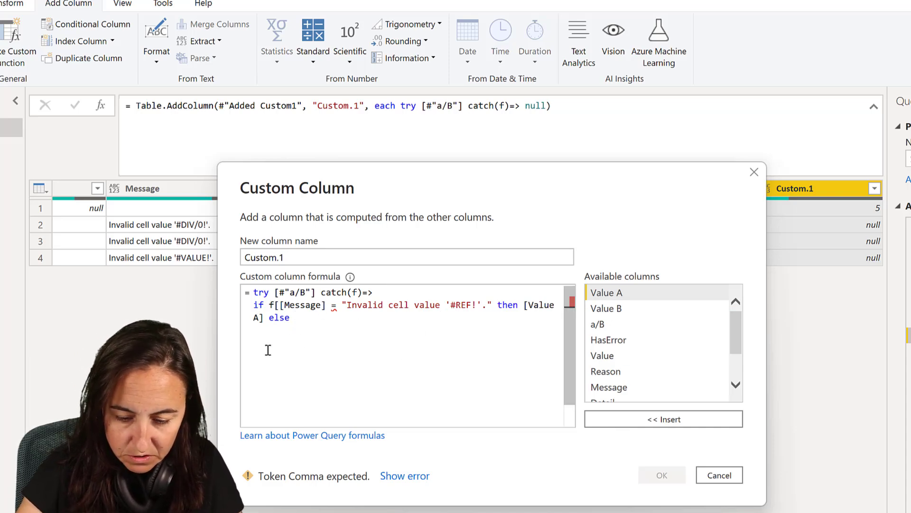
pyautogui.press('Return')
pyautogui.write('else if f[Message] = "Invalid cell value \'#DIV/0!\'." then 0       else null')
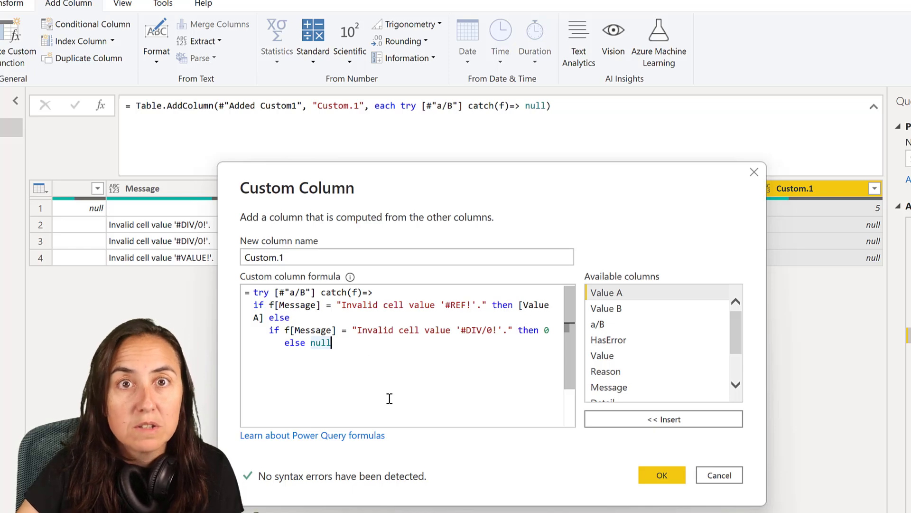
# - Apply the per-message Custom.1 formula, giving 5, 0, 0, null, and reopen it for review
pyautogui.click(670, 473)
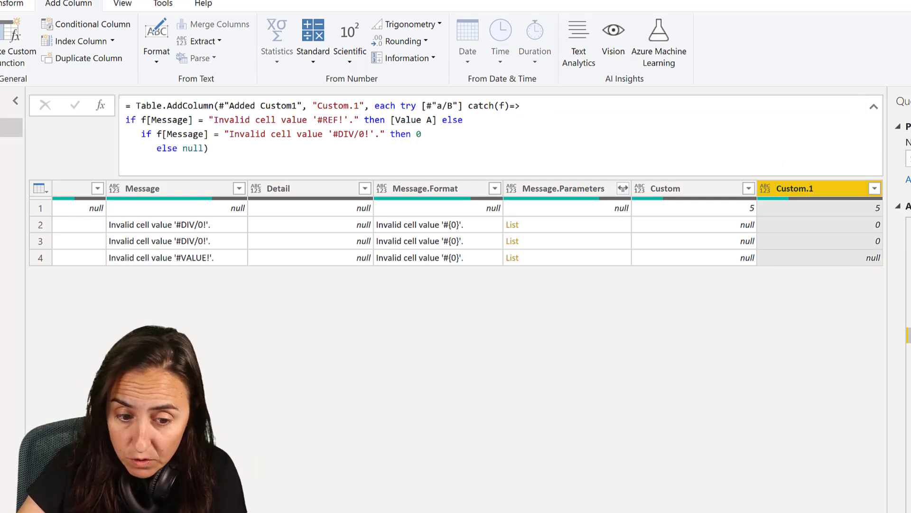
pyautogui.click(908, 335)
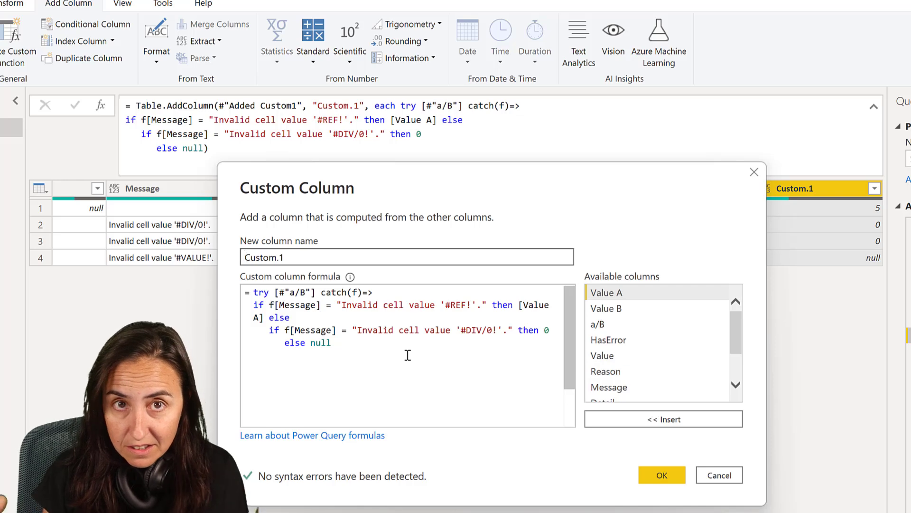